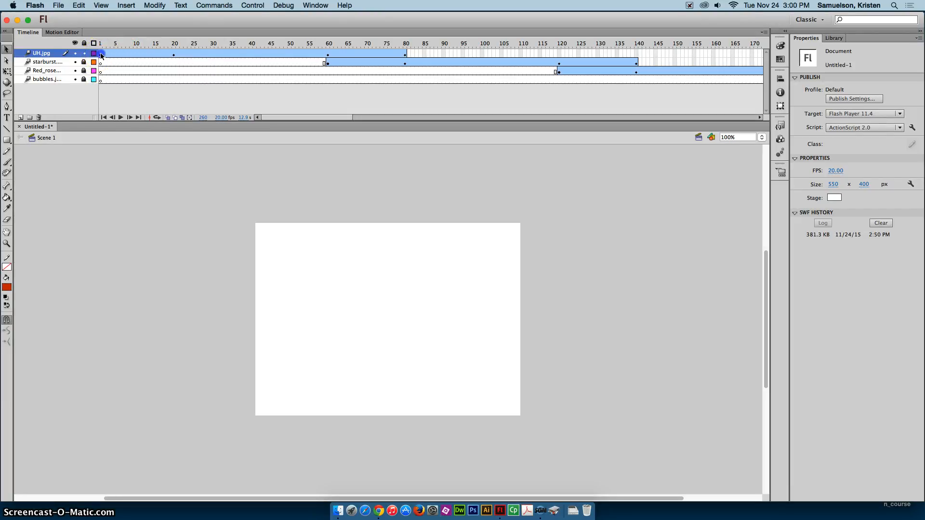
# Copy frames 1 to 20 of the UH.jpg layer and paste them at frame 240 of the same layer.
pyautogui.moveTo(101, 55); pyautogui.dragTo(175, 54)
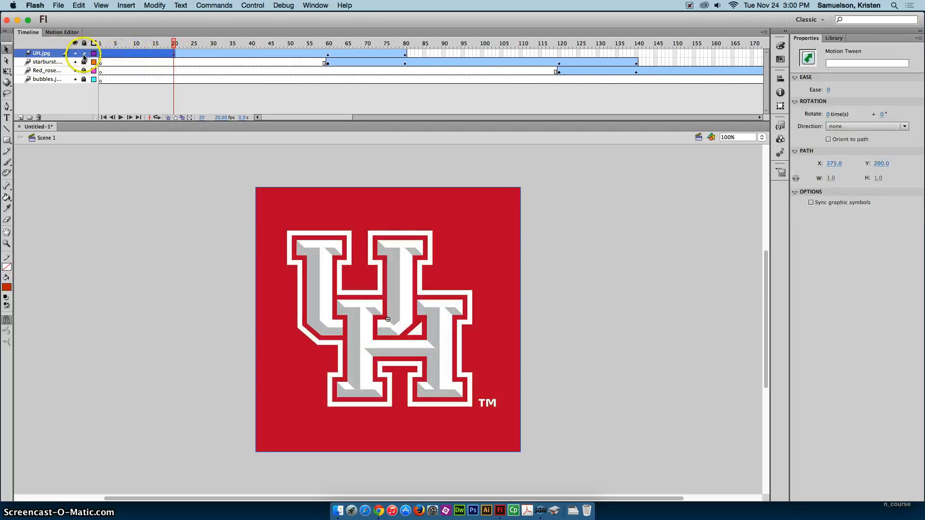
pyautogui.rightClick(142, 55)
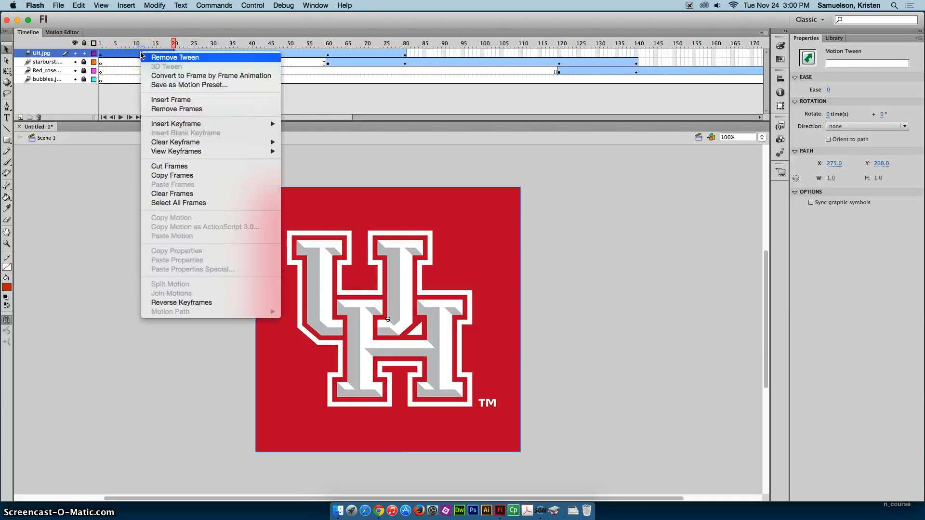
pyautogui.click(180, 176)
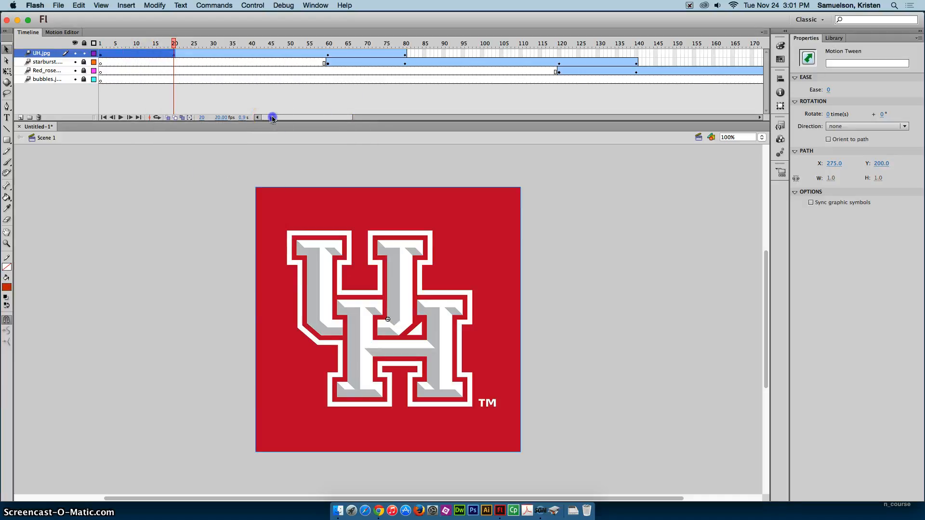
pyautogui.moveTo(274, 116); pyautogui.dragTo(352, 116)
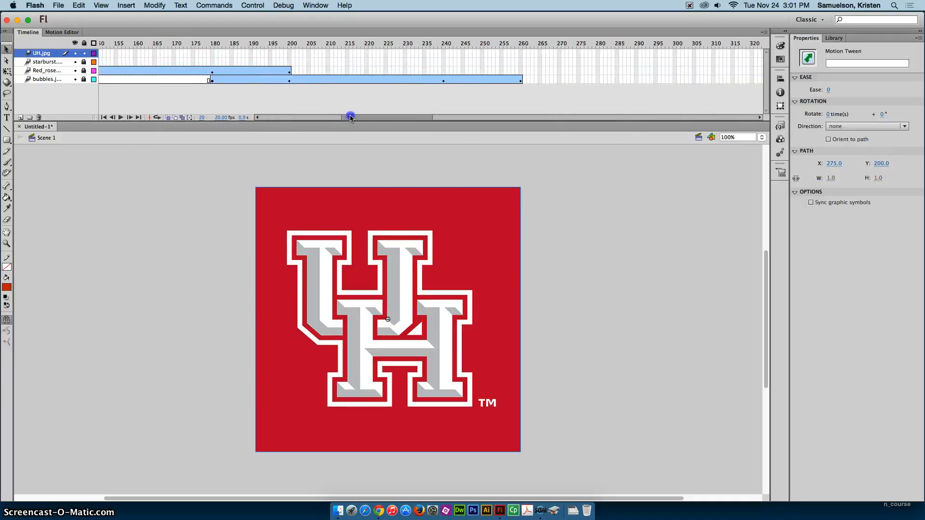
pyautogui.click(444, 53)
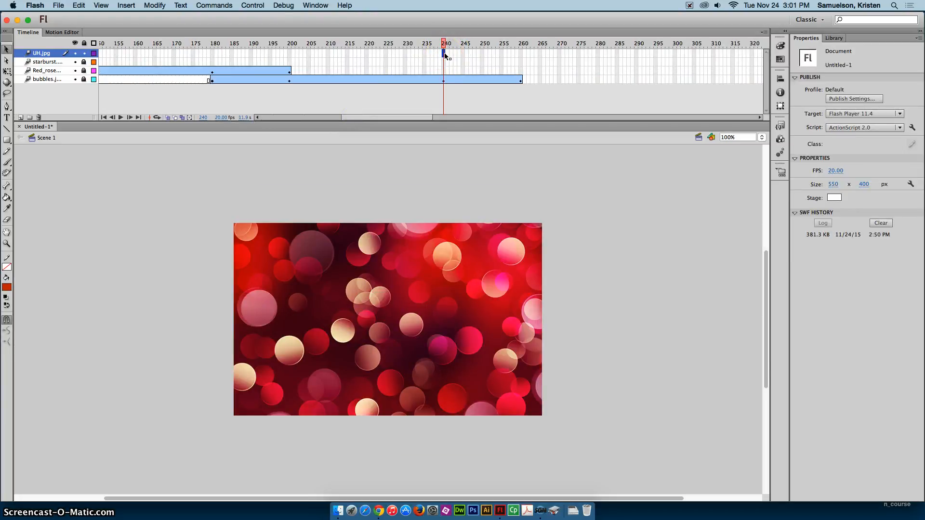
pyautogui.rightClick(444, 56)
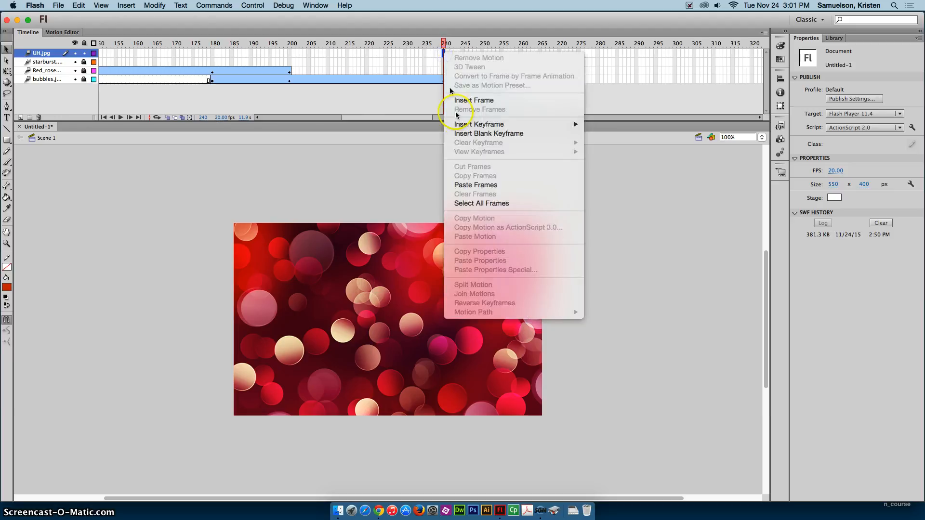
pyautogui.click(476, 187)
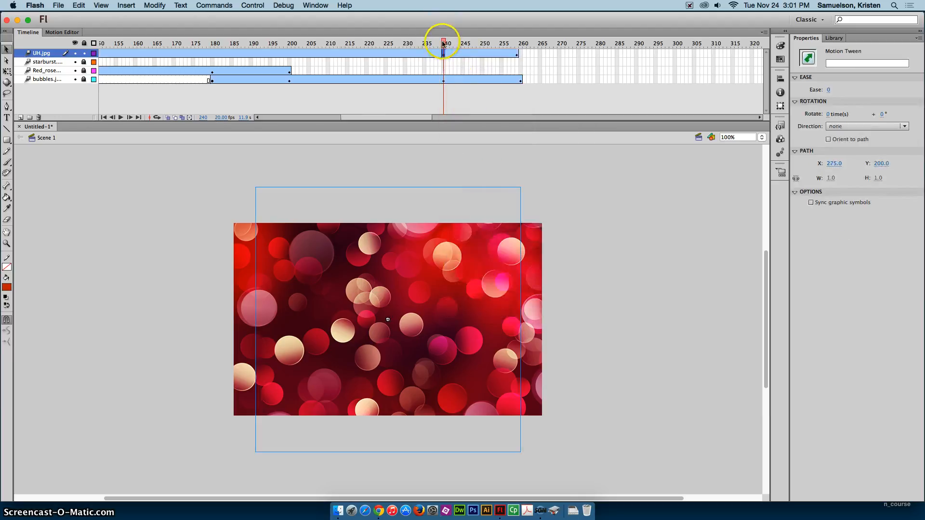
# Add one frame to the pasted tween on the UH.jpg layer so that it ends at frame 260.
pyautogui.moveTo(440, 42); pyautogui.dragTo(523, 44)
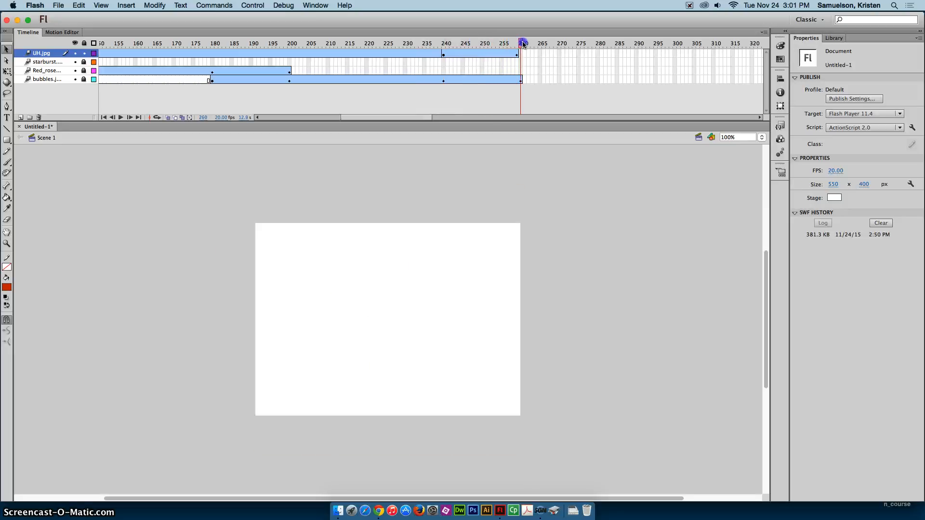
pyautogui.click(527, 44)
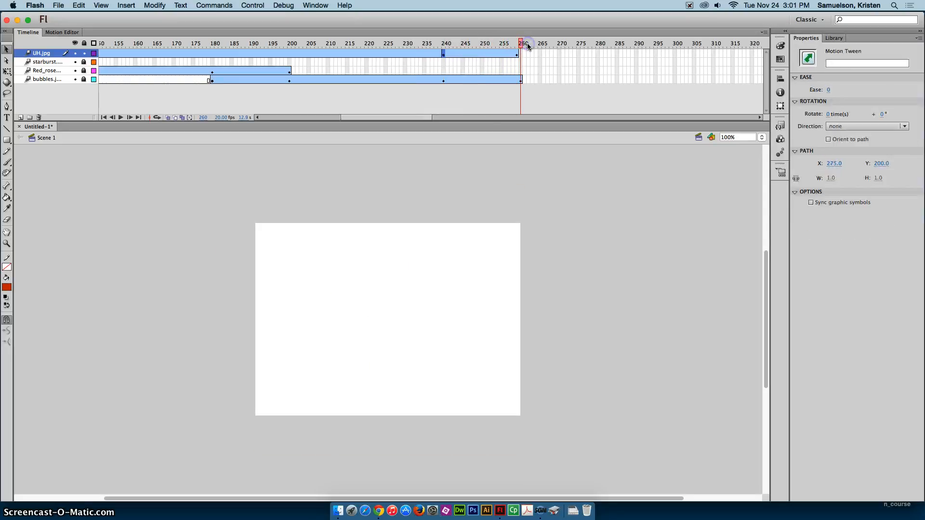
pyautogui.click(503, 55)
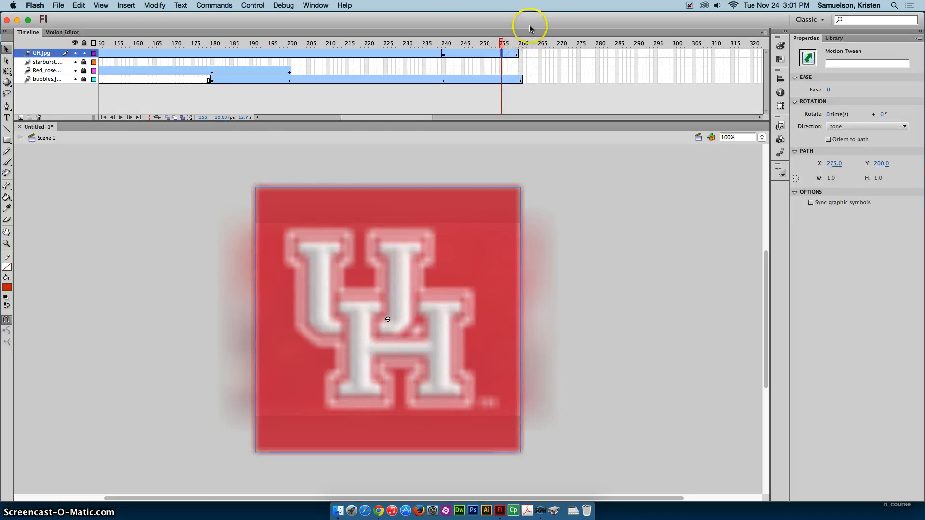
pyautogui.click(502, 56)
pyautogui.press('F5')
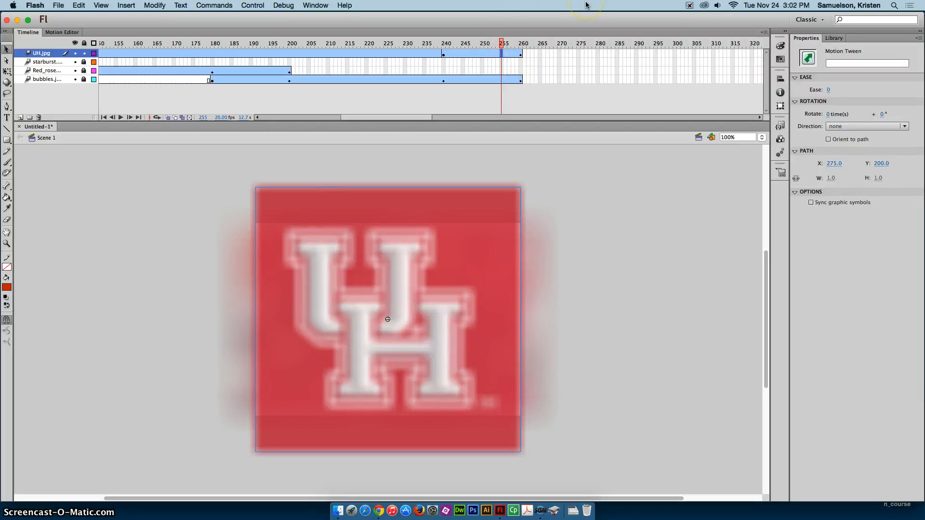
# Test the movie in a preview window to check how the animation loops, and close the preview.
pyautogui.press('super+Return')
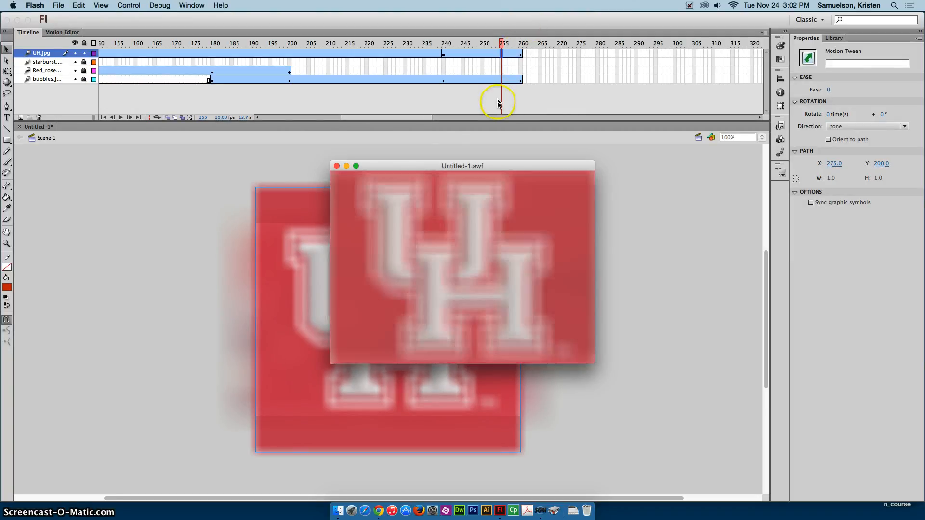
pyautogui.click(338, 167)
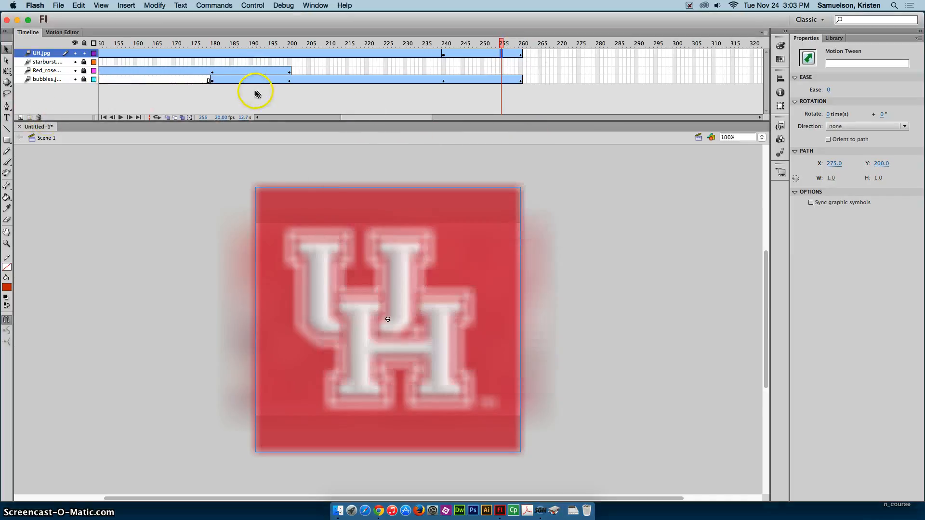
# Show the Actions panel and dock it beneath the stage.
pyautogui.click(313, 6)
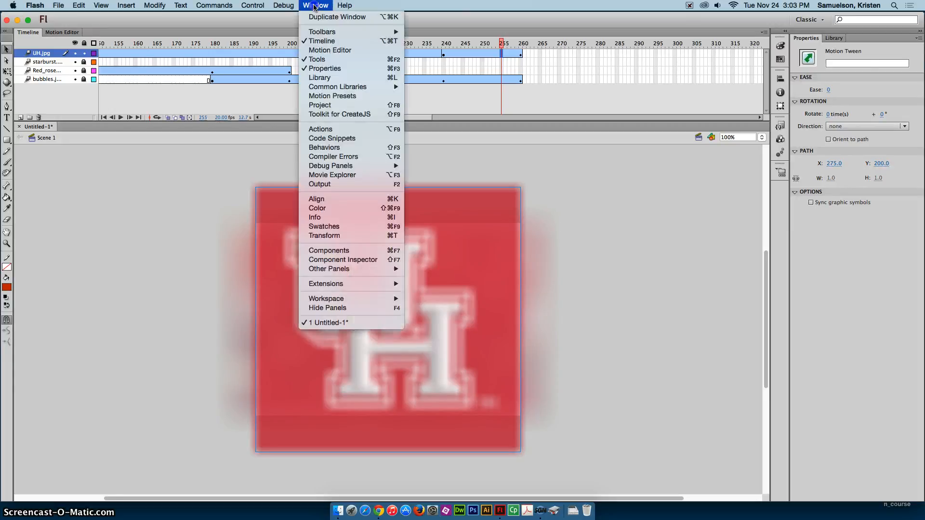
pyautogui.click(319, 130)
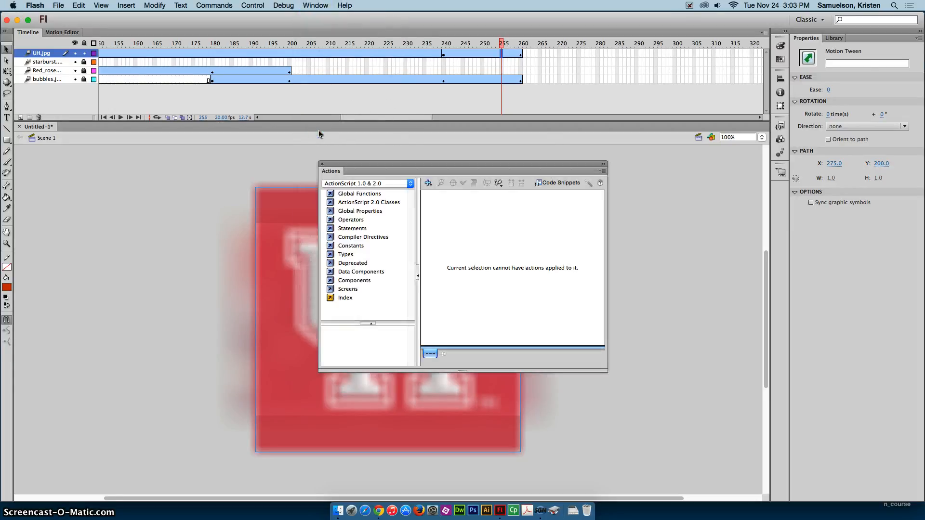
pyautogui.moveTo(334, 172); pyautogui.dragTo(83, 499)
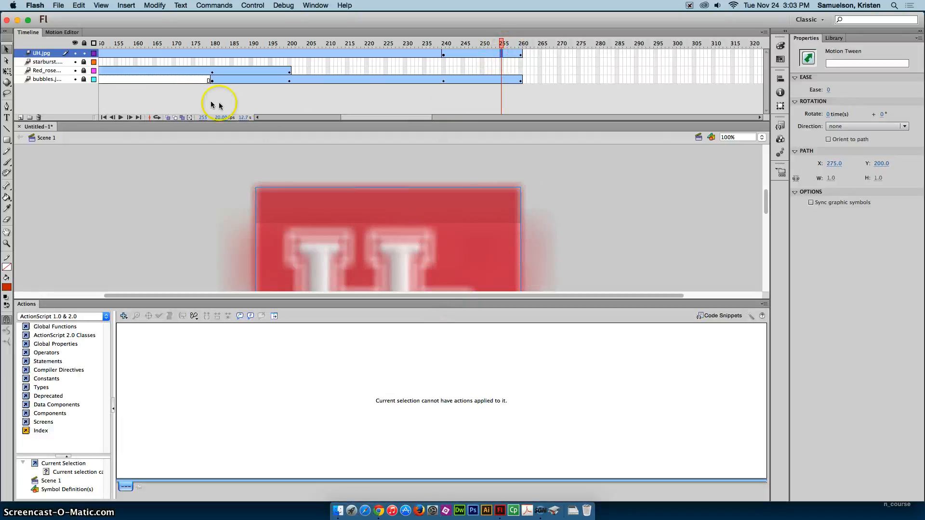
# Add a new layer above UH.jpg and name it actions.
pyautogui.click(22, 117)
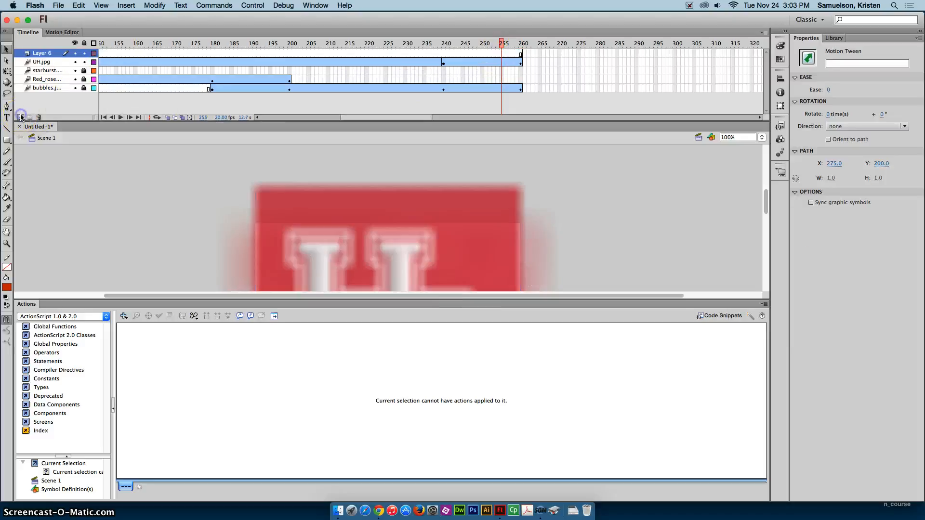
pyautogui.doubleClick(44, 53)
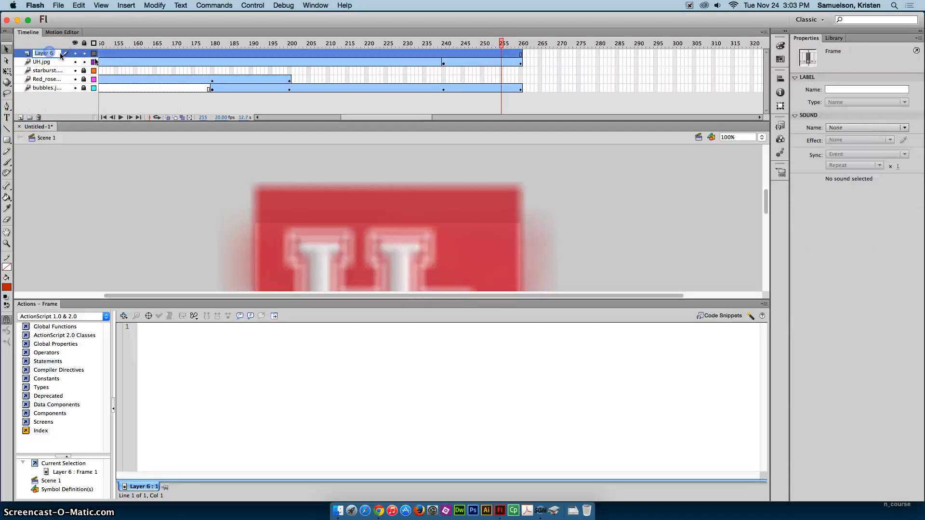
pyautogui.click(432, 93)
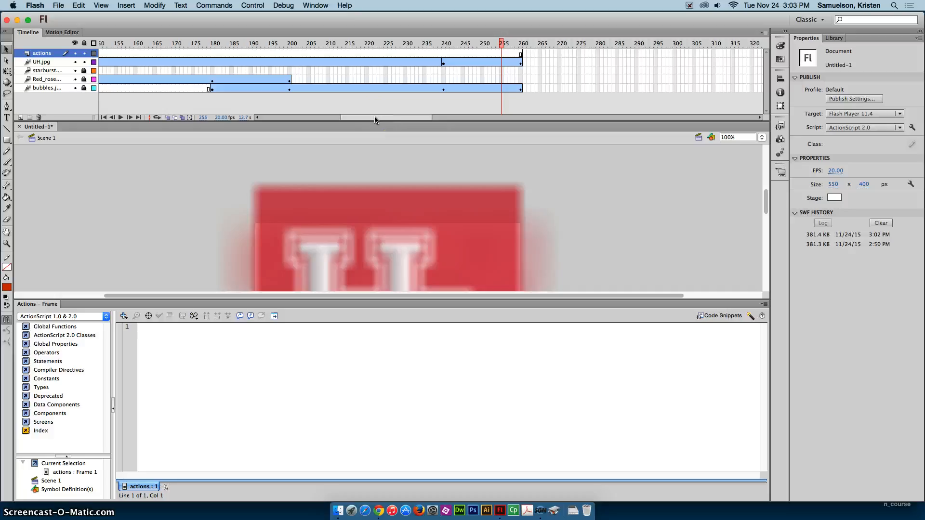
# Turn on Script Assist for writing the frame actions.
pyautogui.click(687, 316)
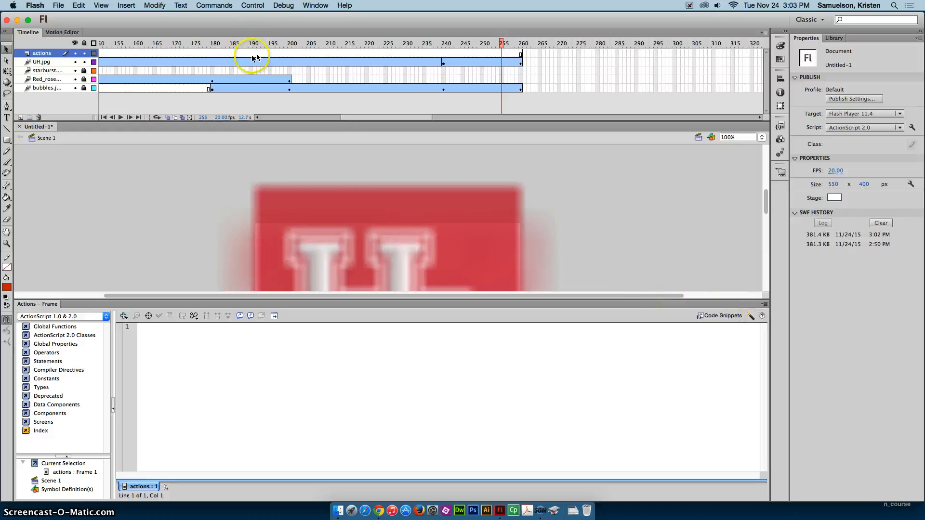
pyautogui.click(750, 317)
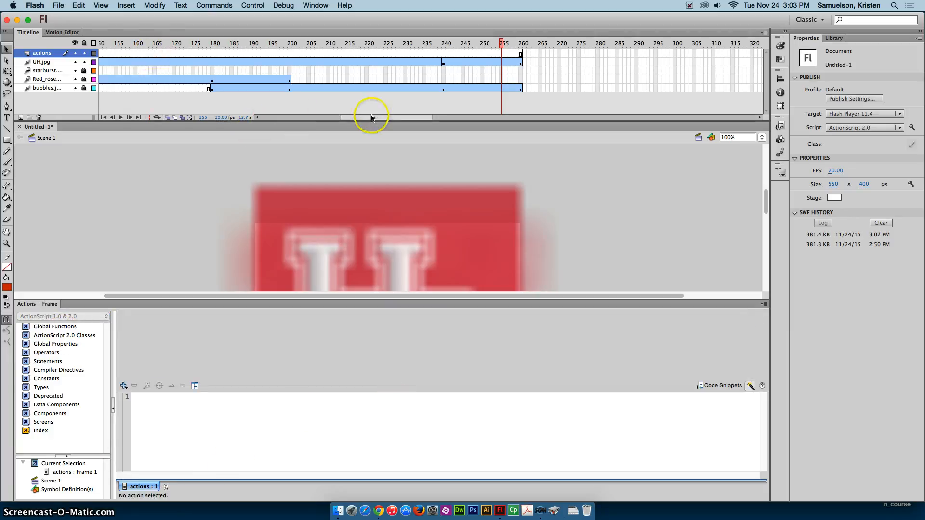
# Scrub the animation from frame 240 to frame 260 and compare the final logo frame with frame 20.
pyautogui.moveTo(371, 117); pyautogui.dragTo(281, 119)
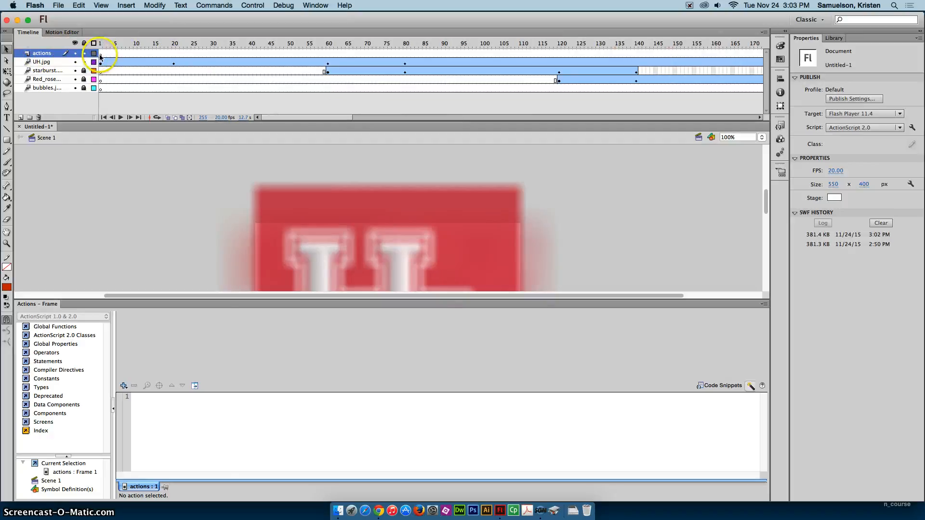
pyautogui.moveTo(383, 121); pyautogui.dragTo(383, 115)
pyautogui.moveTo(324, 116); pyautogui.dragTo(361, 111)
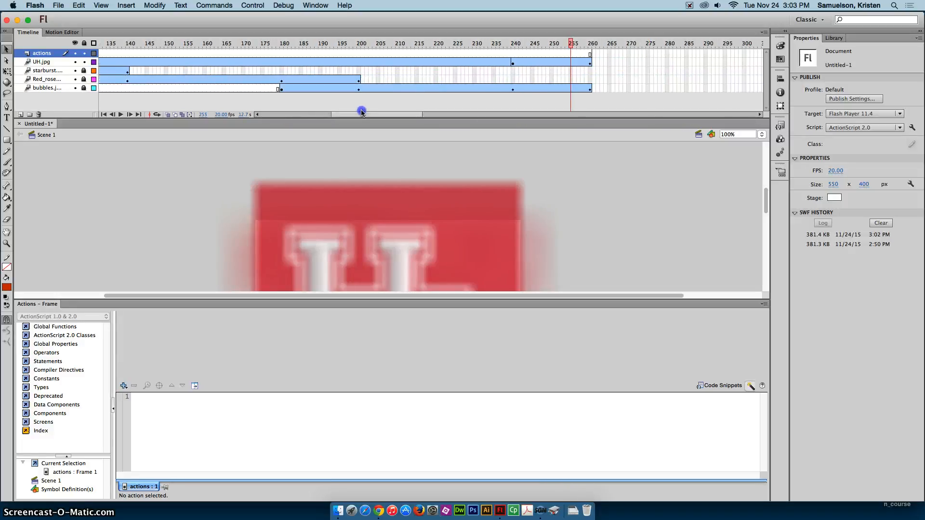
pyautogui.click(509, 43)
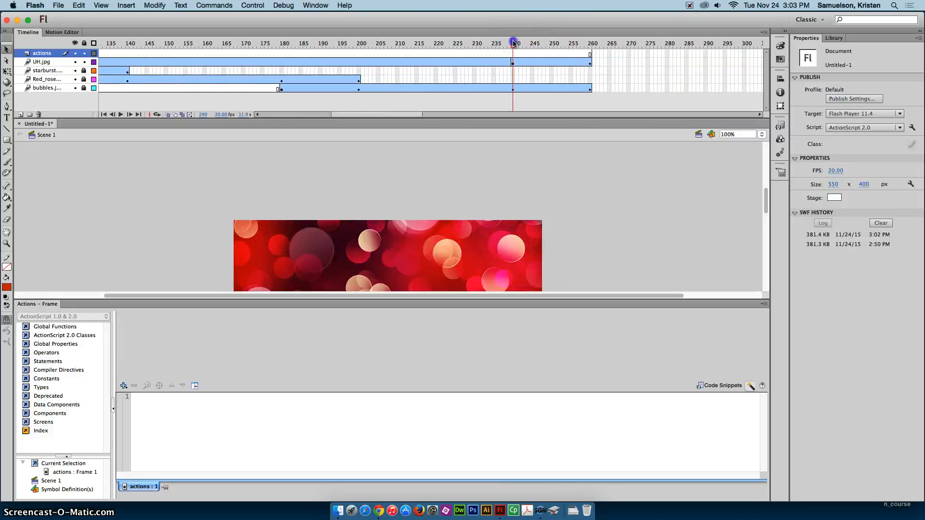
pyautogui.moveTo(513, 43); pyautogui.dragTo(590, 44)
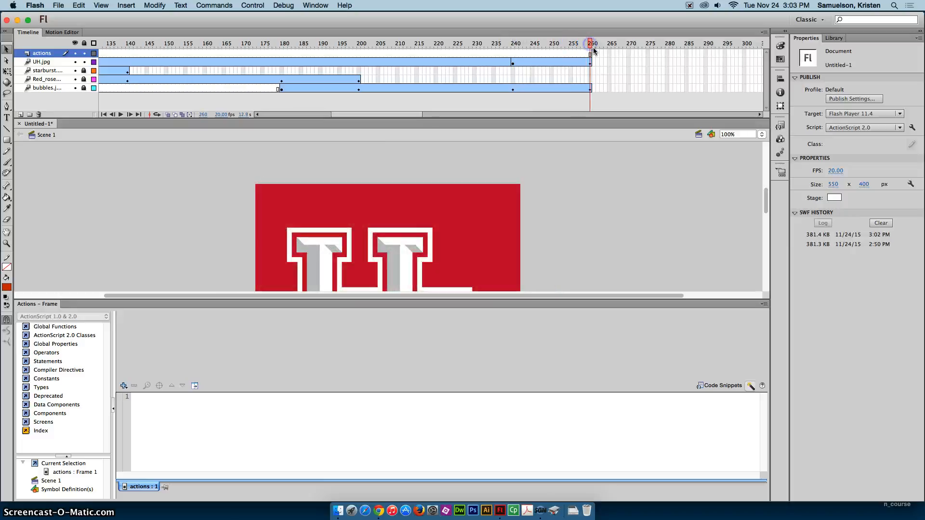
pyautogui.click(589, 54)
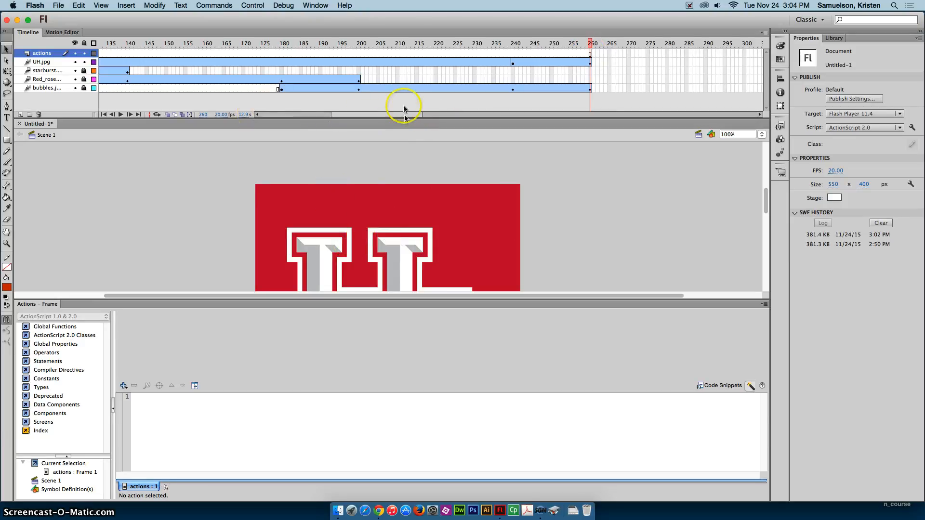
pyautogui.moveTo(377, 118); pyautogui.dragTo(308, 115)
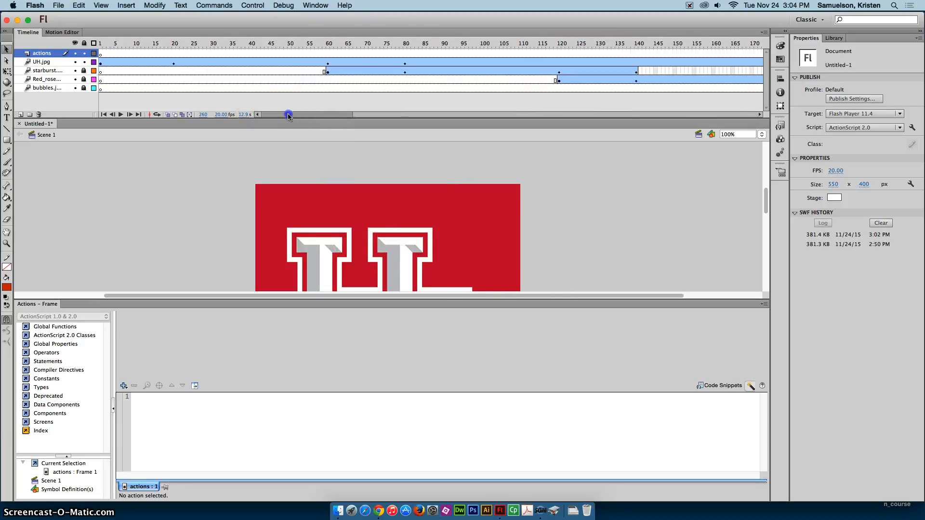
pyautogui.click(174, 44)
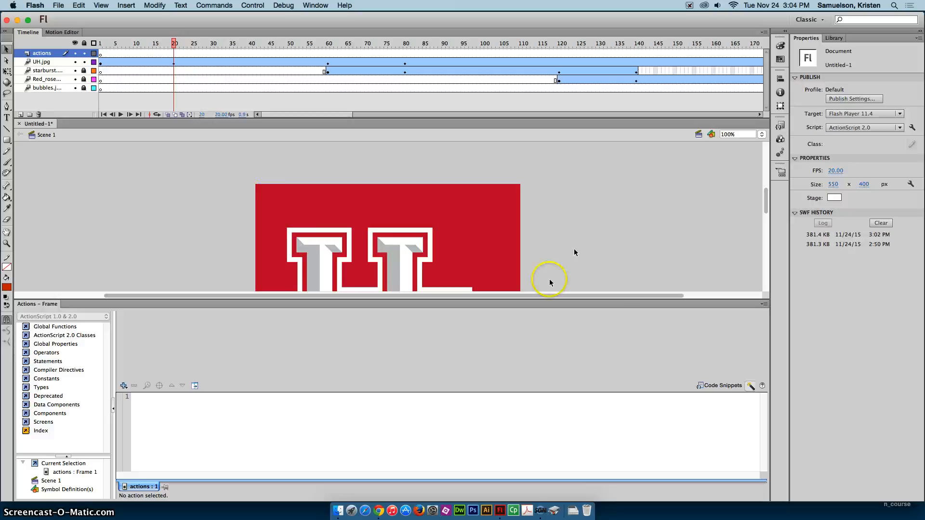
pyautogui.moveTo(500, 294)
pyautogui.mouseDown()
pyautogui.moveTo(541, 294)
pyautogui.moveTo(487, 295)
pyautogui.mouseUp()
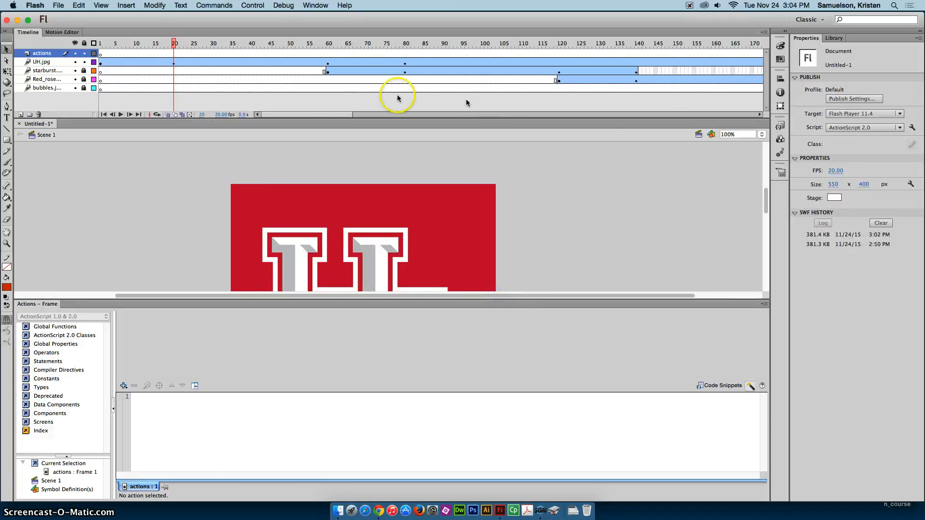
# Insert a keyframe at frame 260 of the actions layer and select it for scripting.
pyautogui.moveTo(331, 115); pyautogui.dragTo(407, 116)
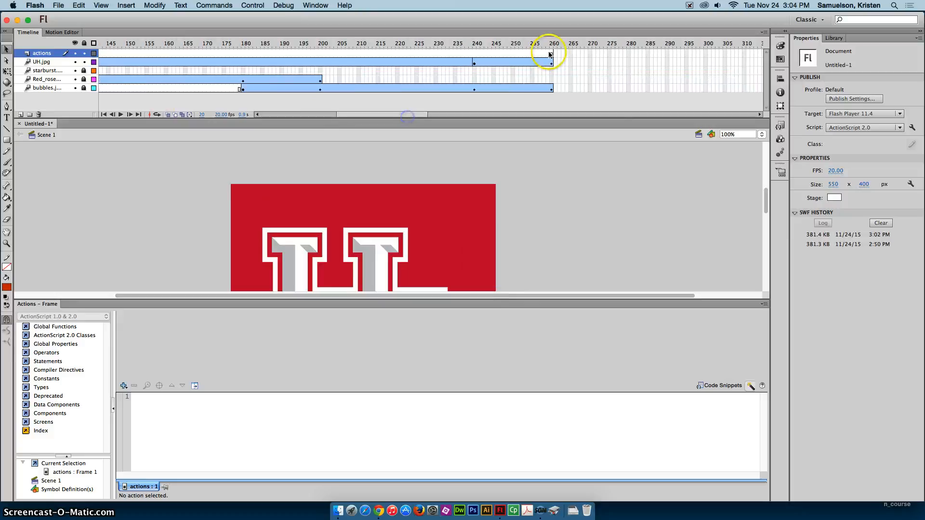
pyautogui.click(551, 54)
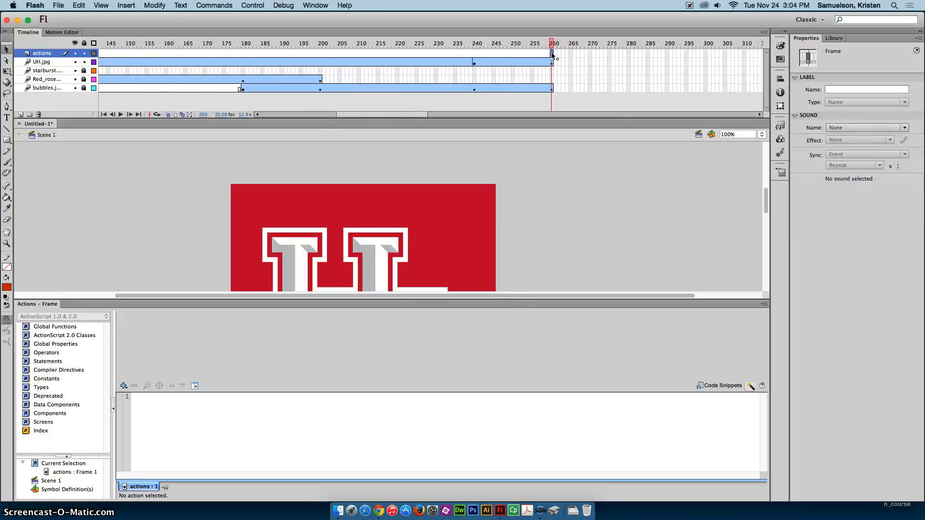
pyautogui.click(570, 53)
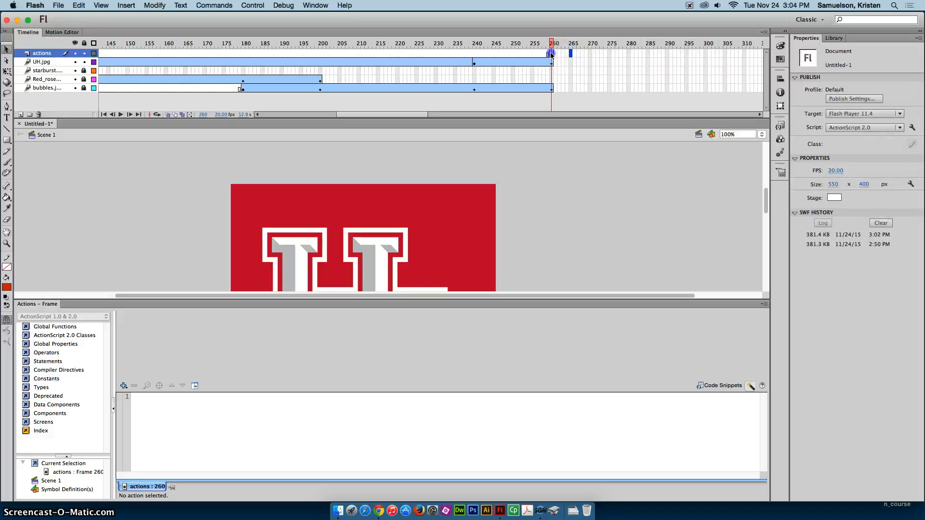
pyautogui.click(550, 54)
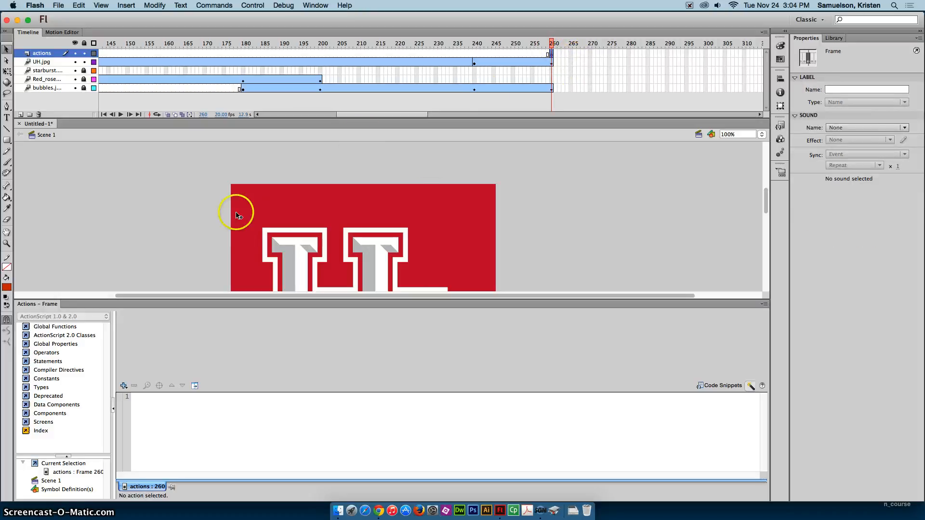
pyautogui.click(552, 55)
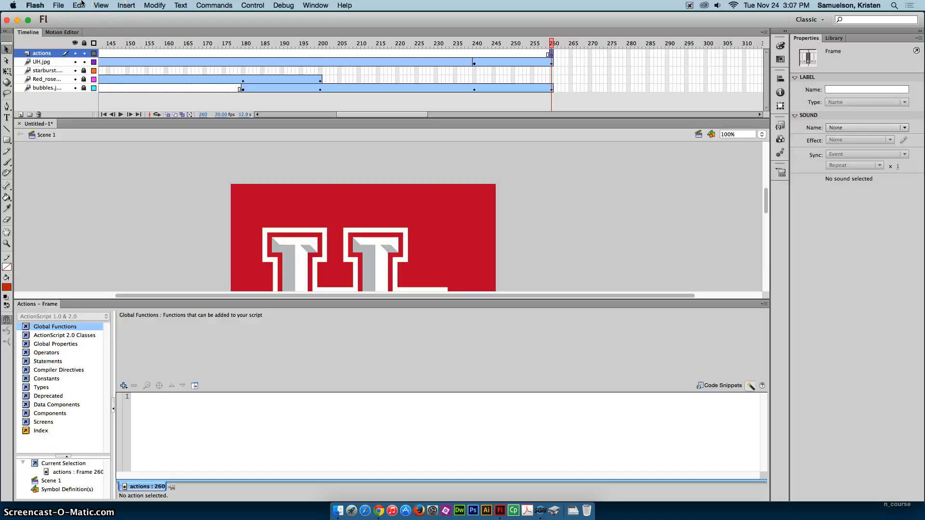
# Switch the script version in the publish settings to ActionScript 3.0 and back to ActionScript 2.0.
pyautogui.click(57, 5)
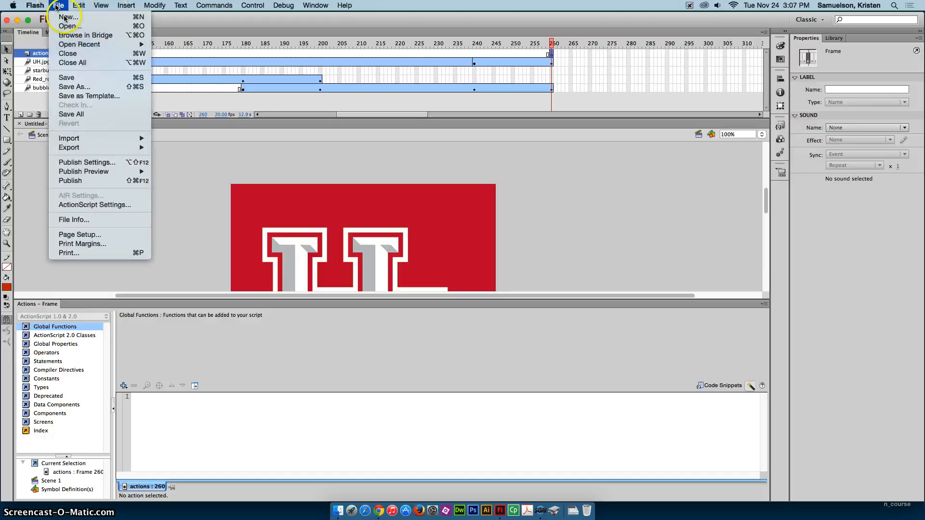
pyautogui.click(87, 166)
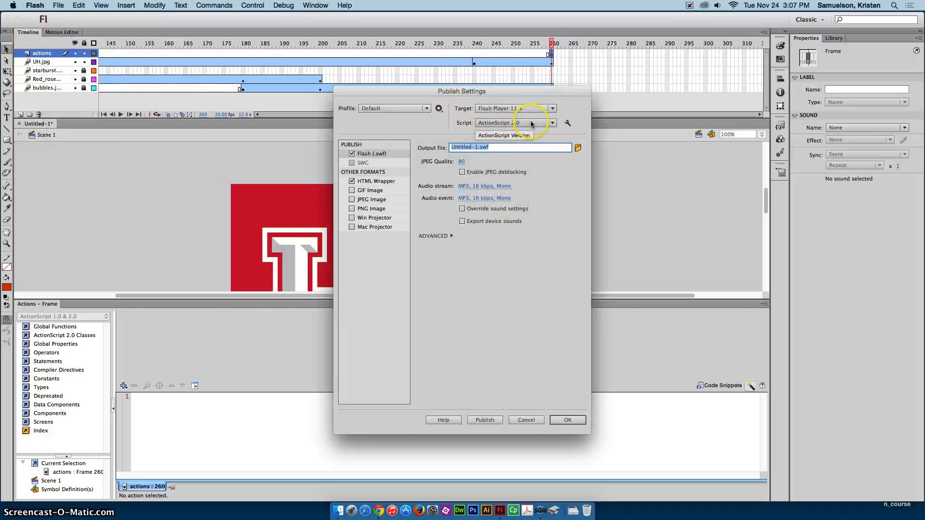
pyautogui.click(532, 125)
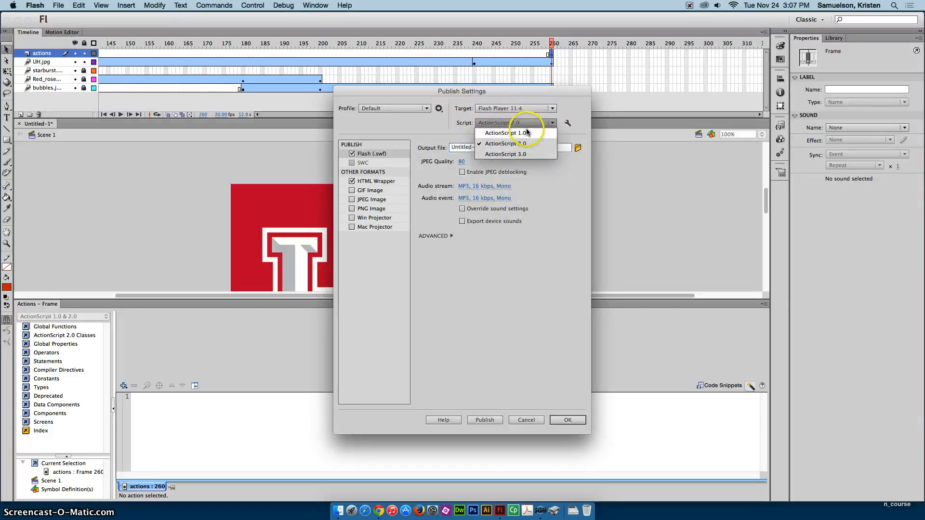
pyautogui.click(528, 154)
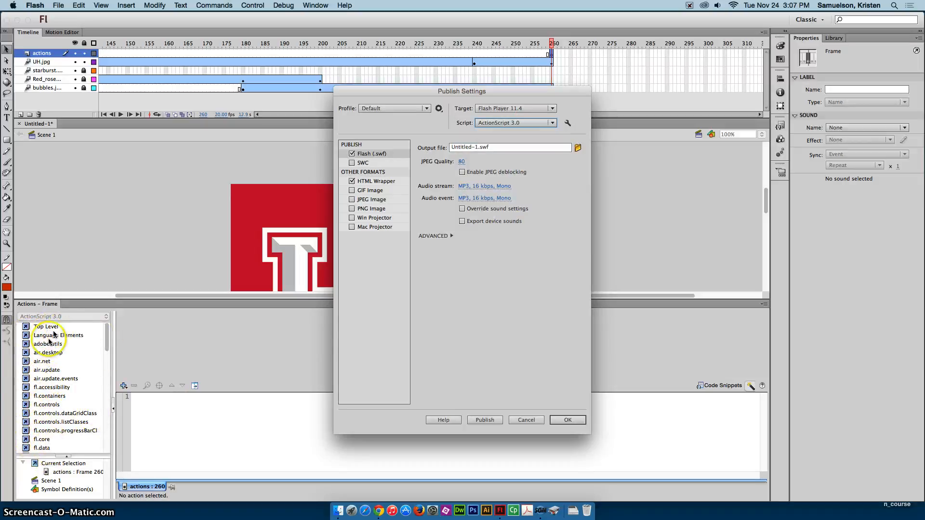
pyautogui.click(512, 123)
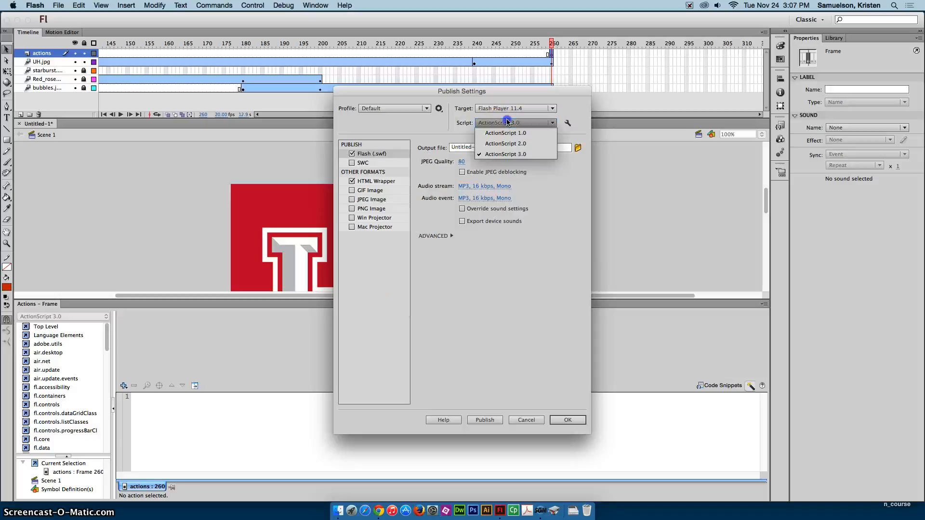
pyautogui.click(513, 143)
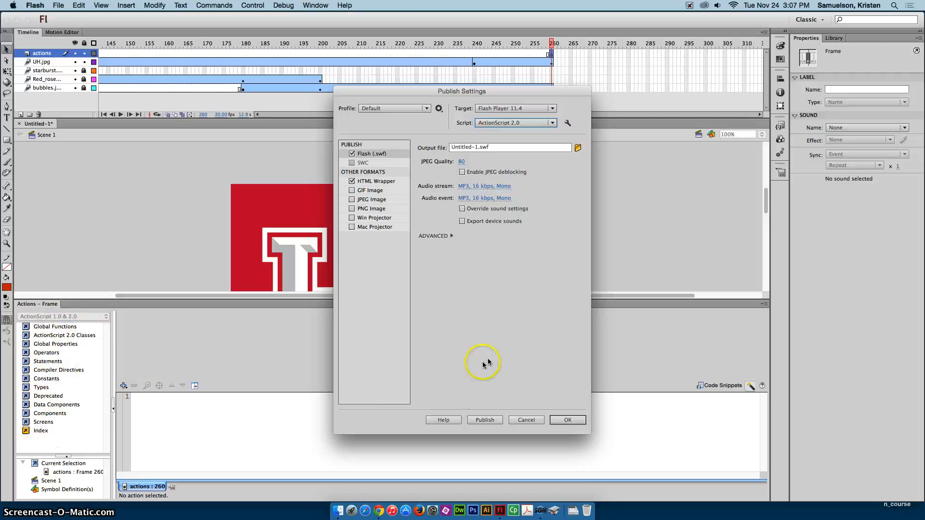
pyautogui.click(569, 420)
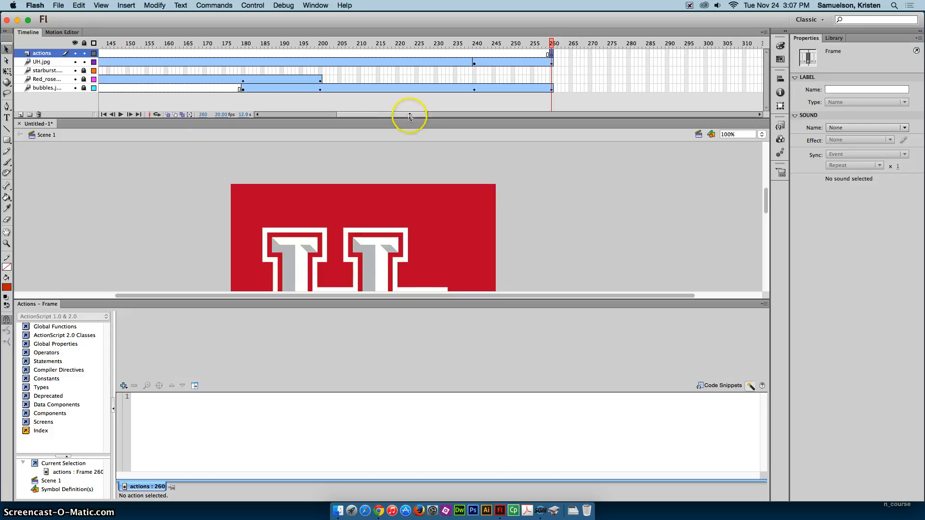
# Add a goto timeline control action to frame 260 of the actions layer that goes to and plays frame 21.
pyautogui.hscroll(-3, 407, 116)
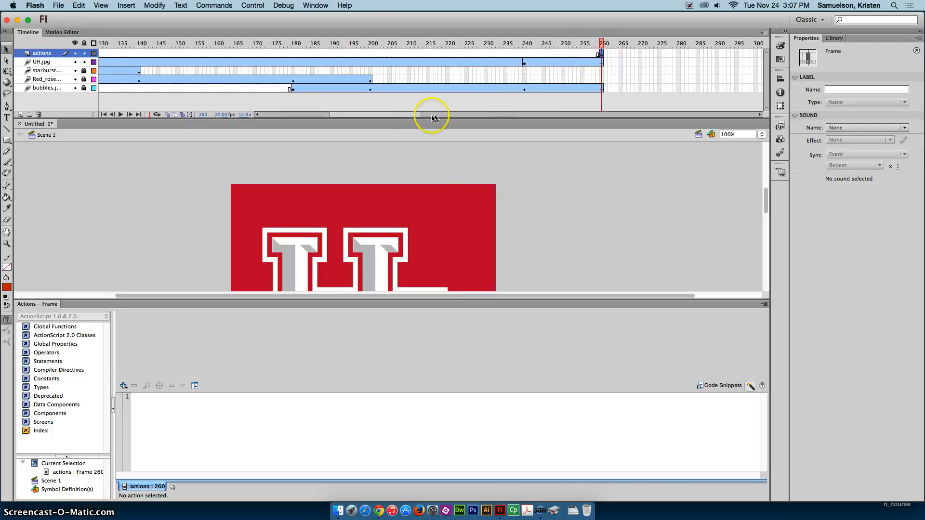
pyautogui.moveTo(407, 114); pyautogui.dragTo(301, 115)
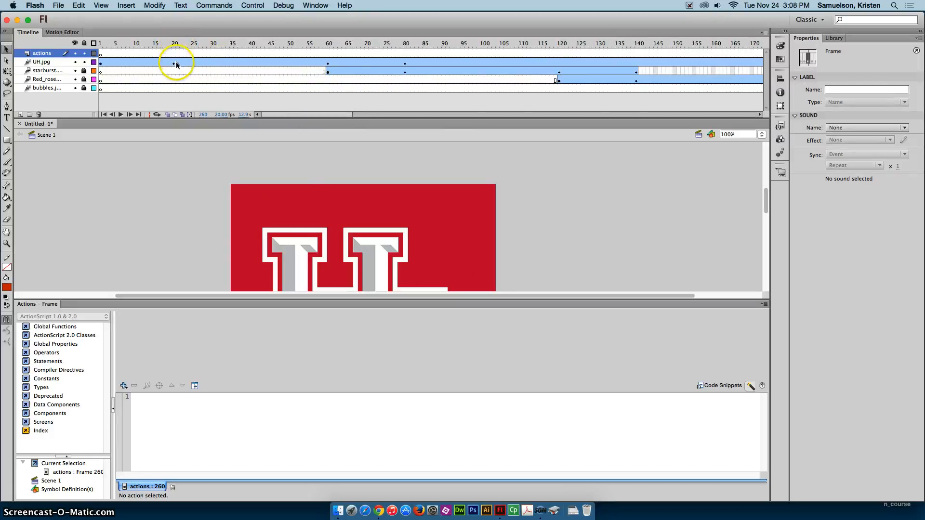
pyautogui.click(55, 327)
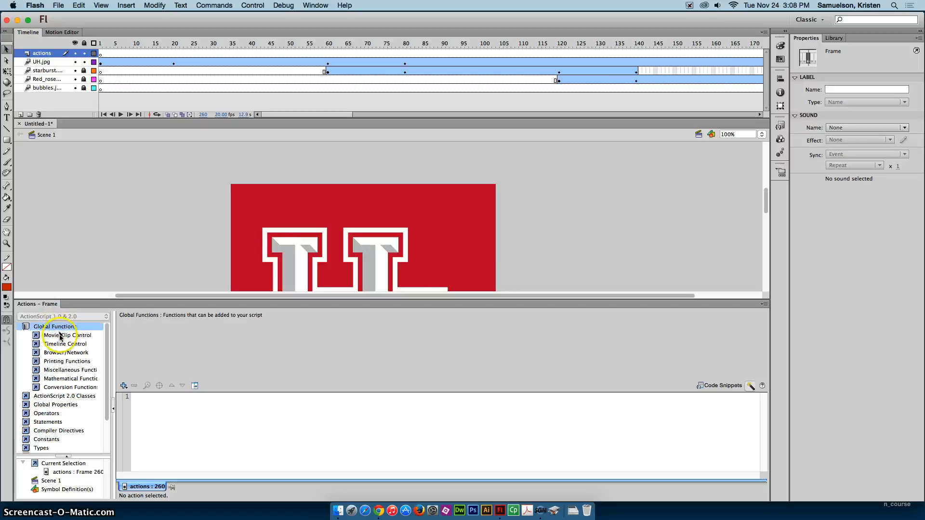
pyautogui.click(63, 344)
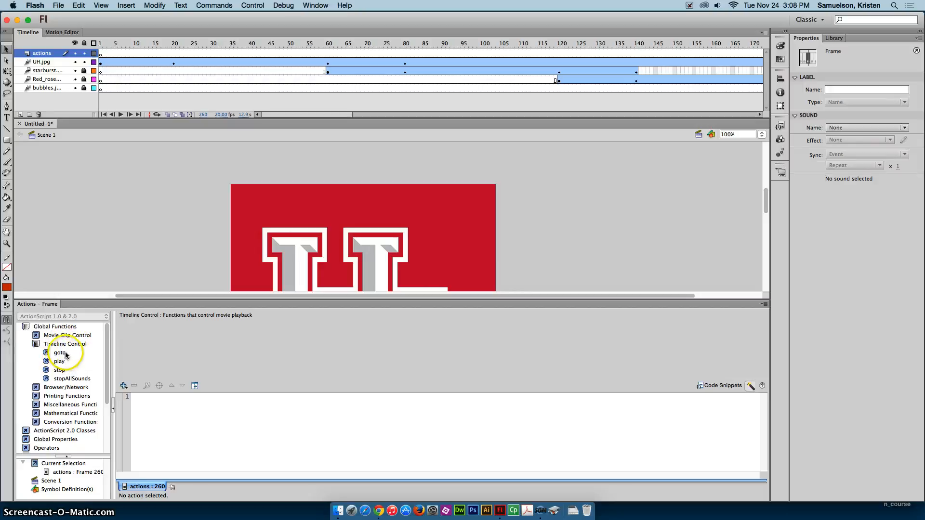
pyautogui.doubleClick(65, 355)
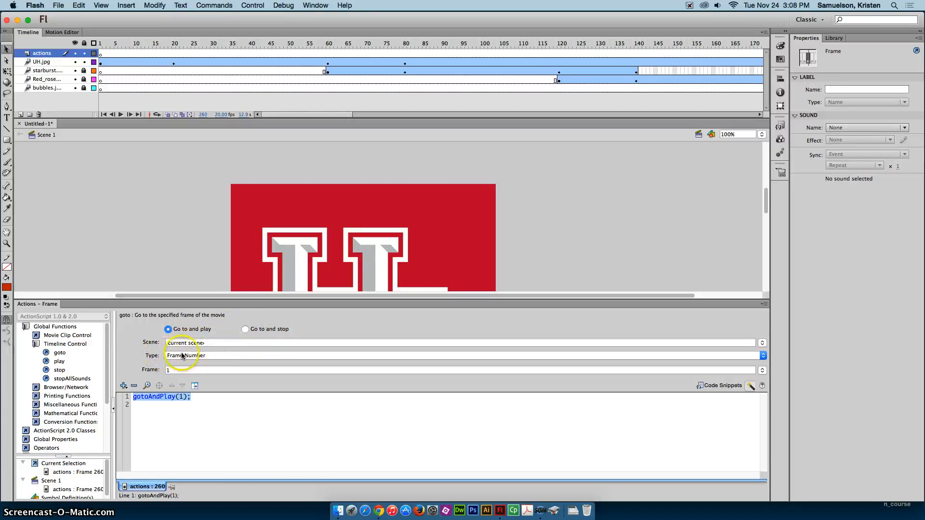
pyautogui.click(168, 369)
pyautogui.write('1')
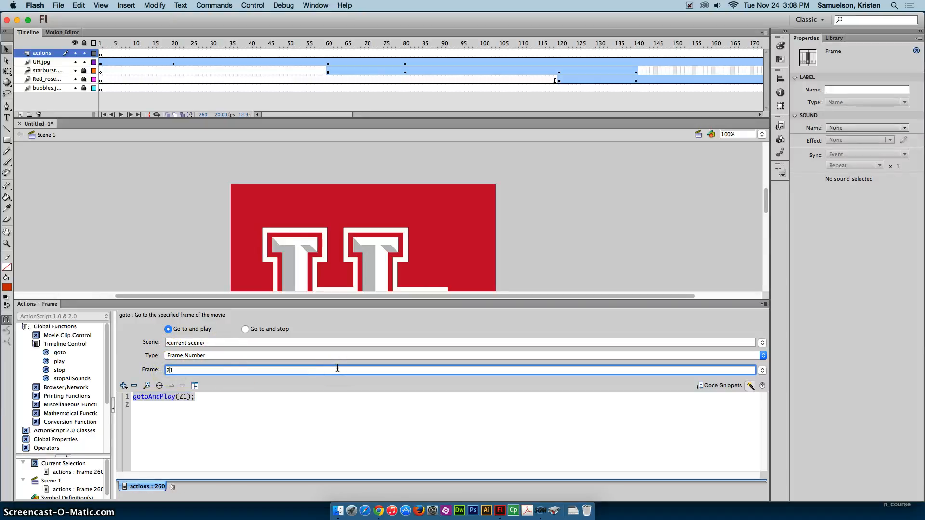
pyautogui.click(198, 396)
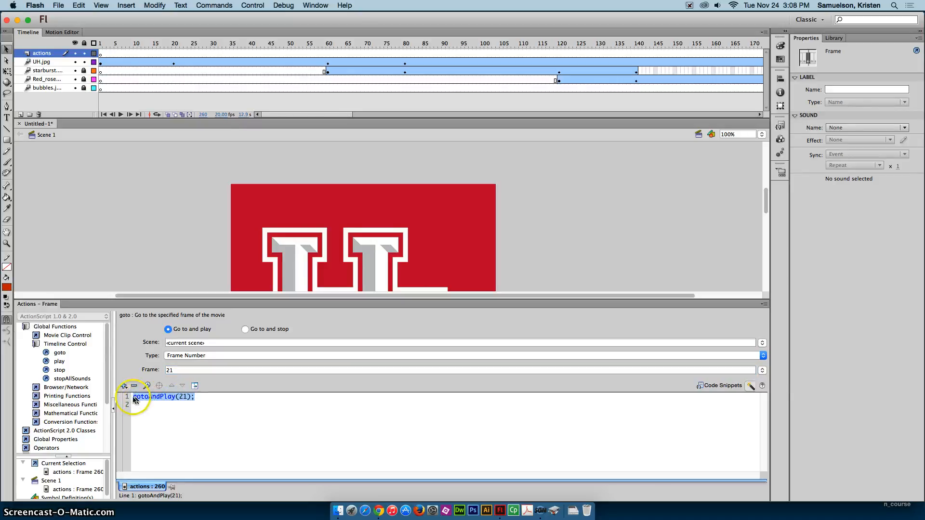
# Turn off Script Assist to view the gotoAndPlay code in the plain script editor, and turn it back on.
pyautogui.click(751, 386)
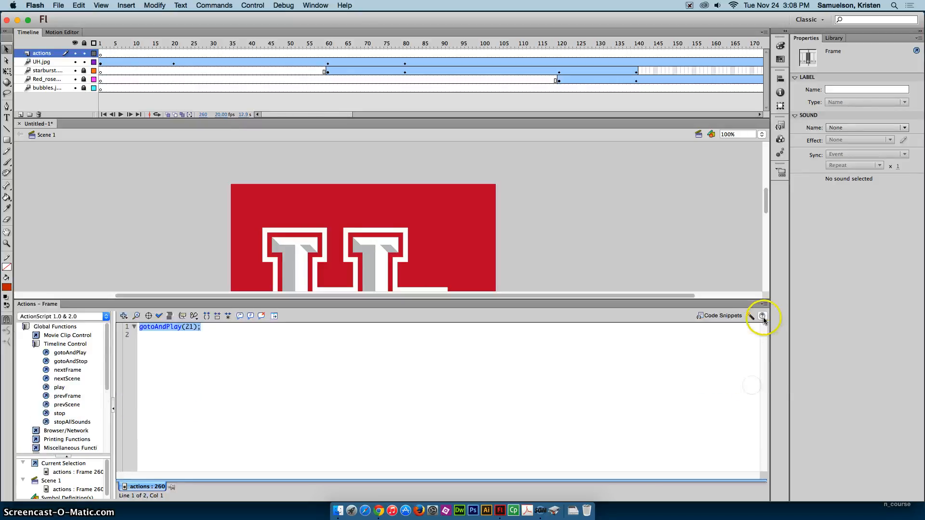
pyautogui.click(213, 364)
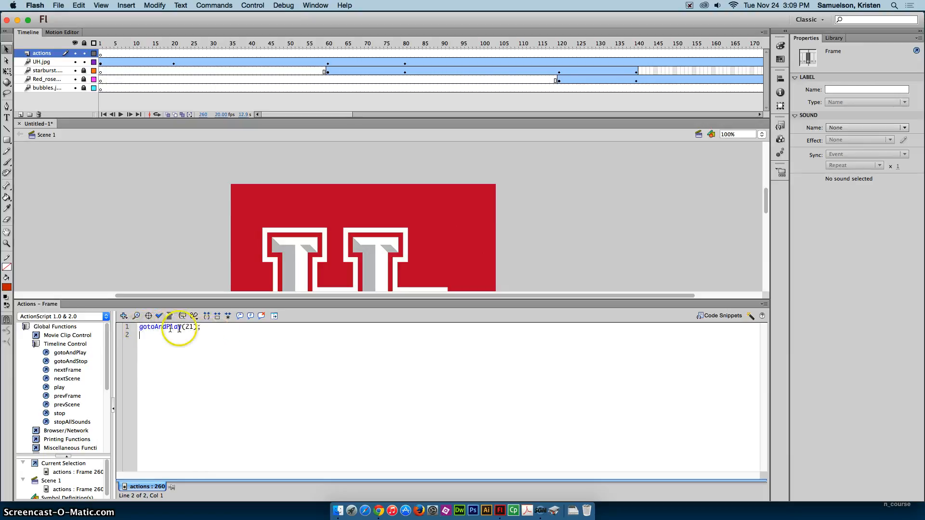
pyautogui.click(754, 316)
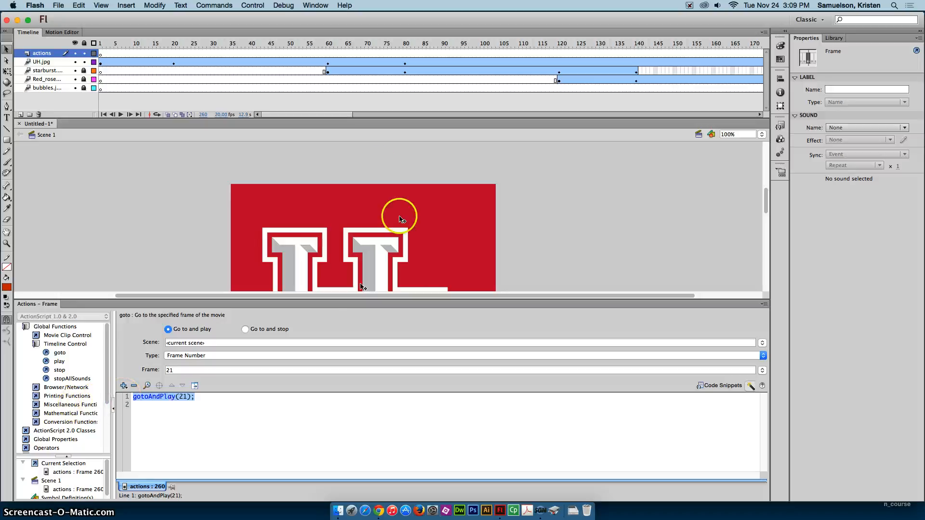
# Scrub the playhead from frame 260 back to frame 254 and test the movie to check how the slideshow loops.
pyautogui.moveTo(311, 114); pyautogui.dragTo(371, 117)
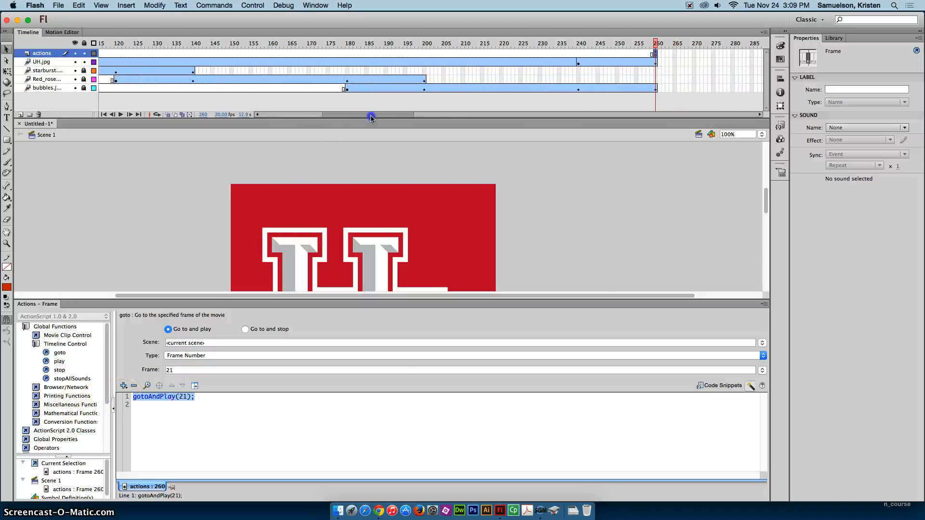
pyautogui.click(684, 62)
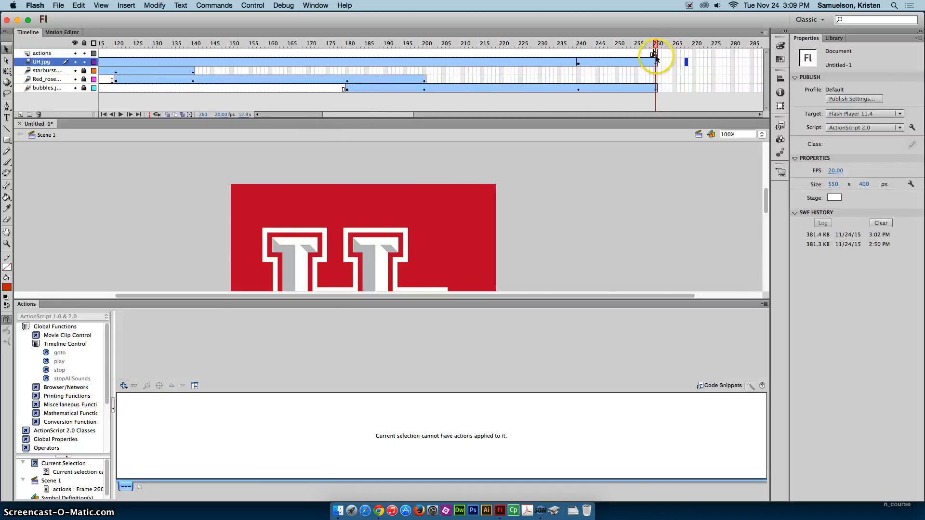
pyautogui.moveTo(655, 43); pyautogui.dragTo(631, 42)
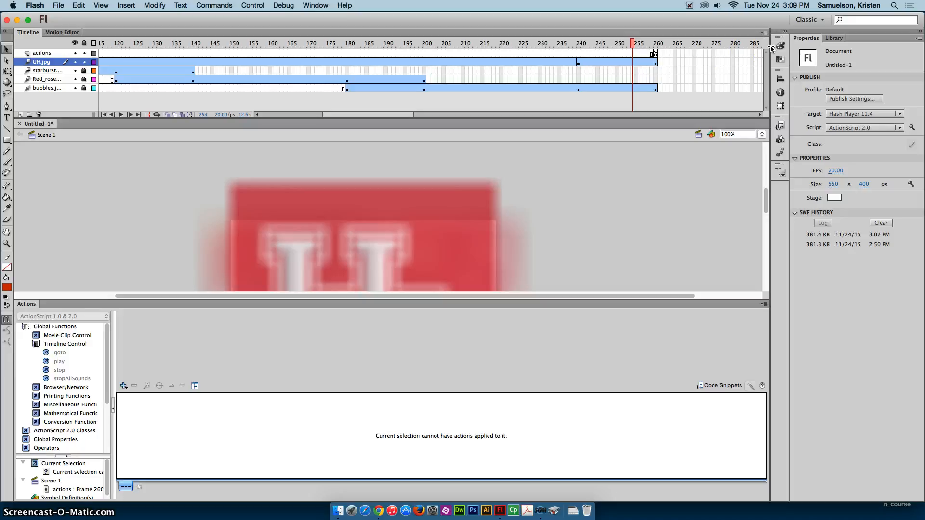
pyautogui.press('super+Return')
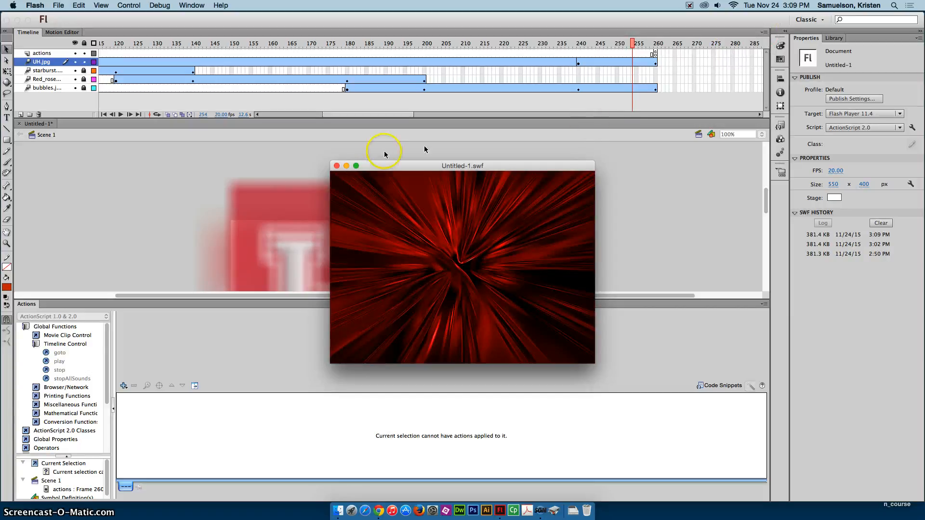
pyautogui.click(336, 166)
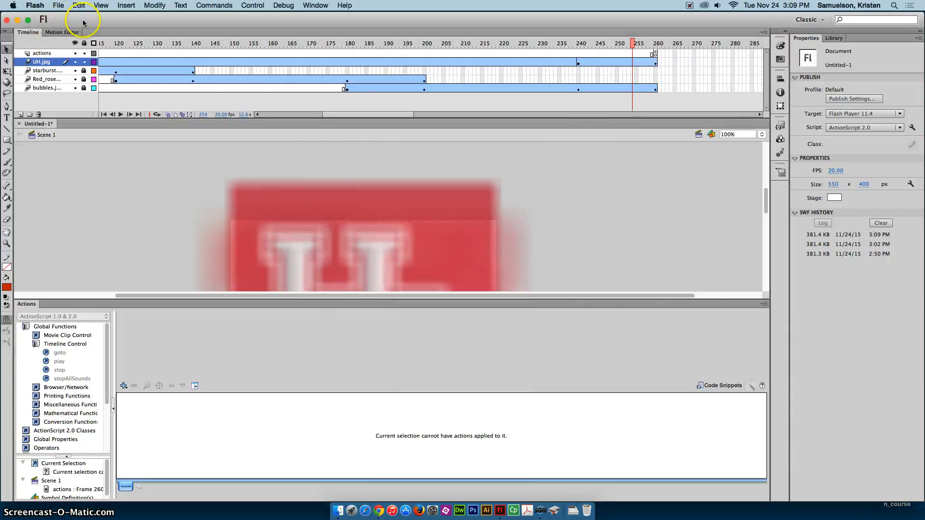
# Save the document in the flash folder as 1_, the author's surname and _slideshow, and test the movie to generate its SWF.
pyautogui.click(58, 5)
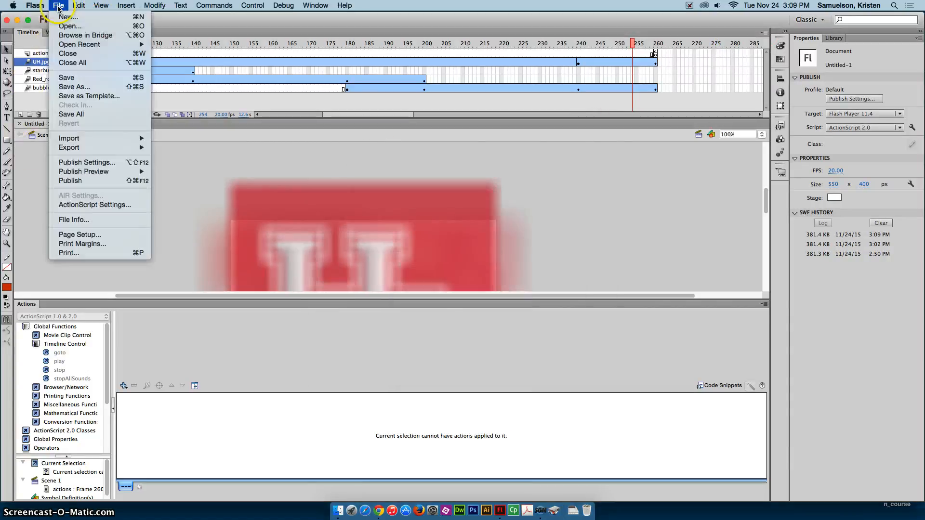
pyautogui.click(77, 86)
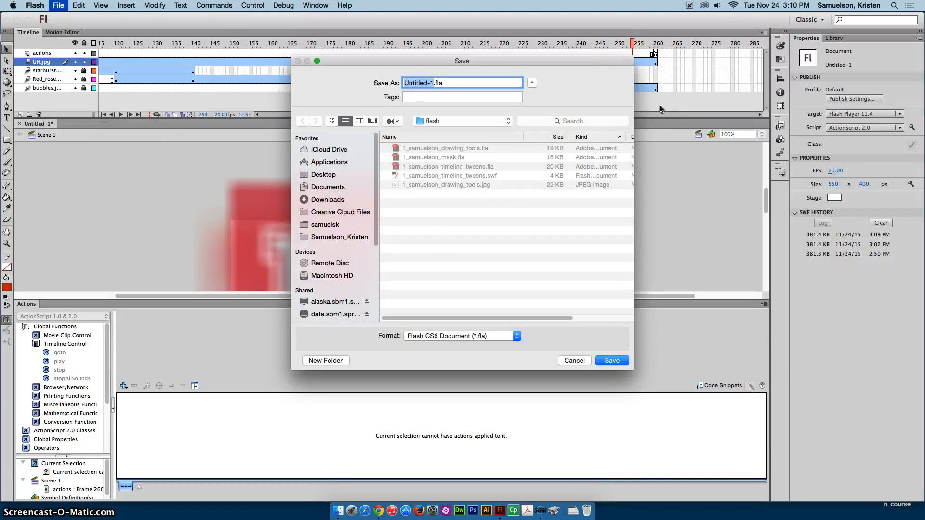
pyautogui.write('1_')
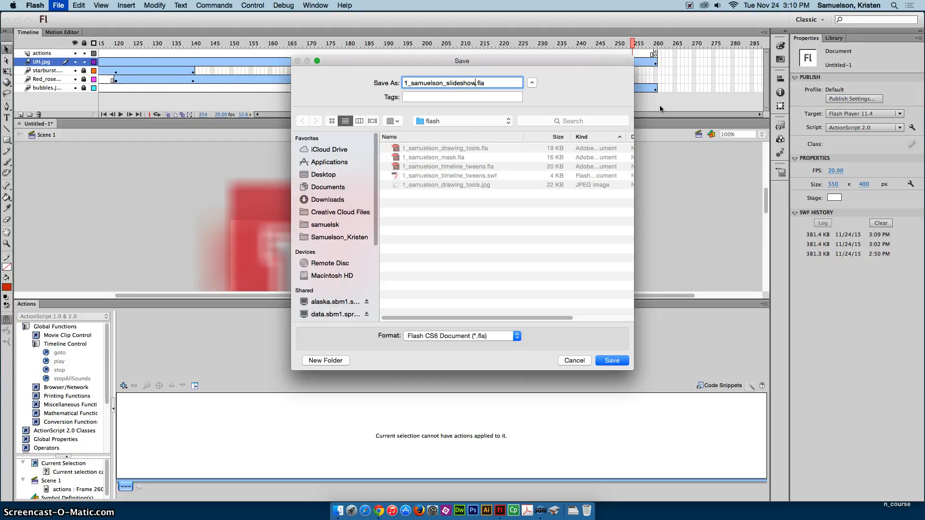
pyautogui.write('samuelson_slideshow')
pyautogui.click(612, 361)
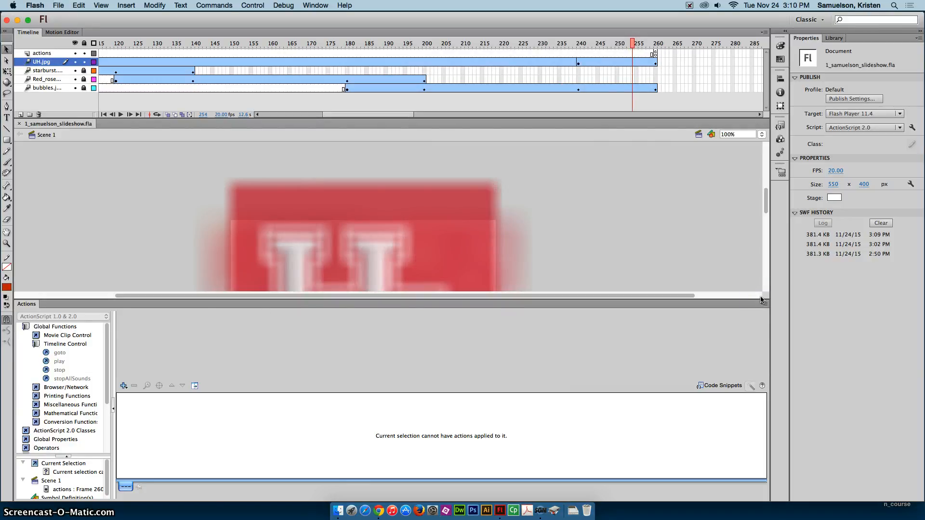
pyautogui.press('super+Return')
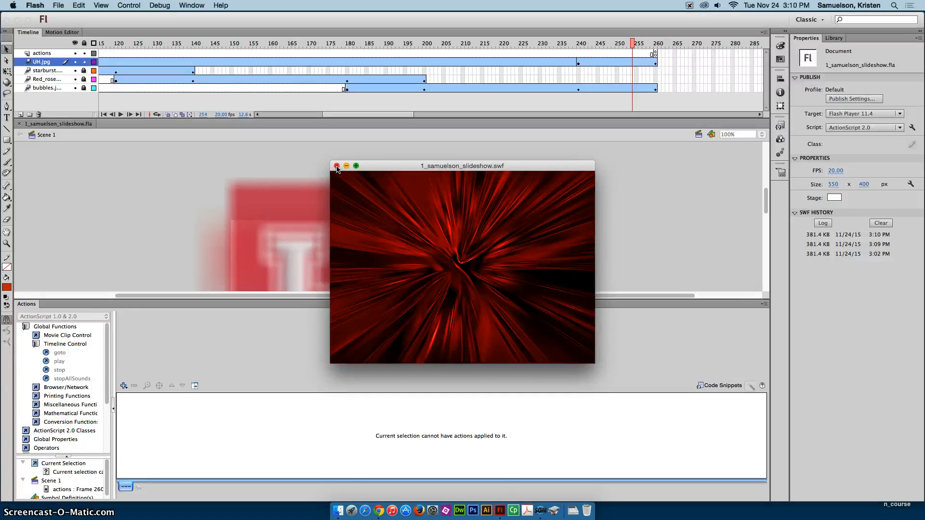
pyautogui.click(336, 166)
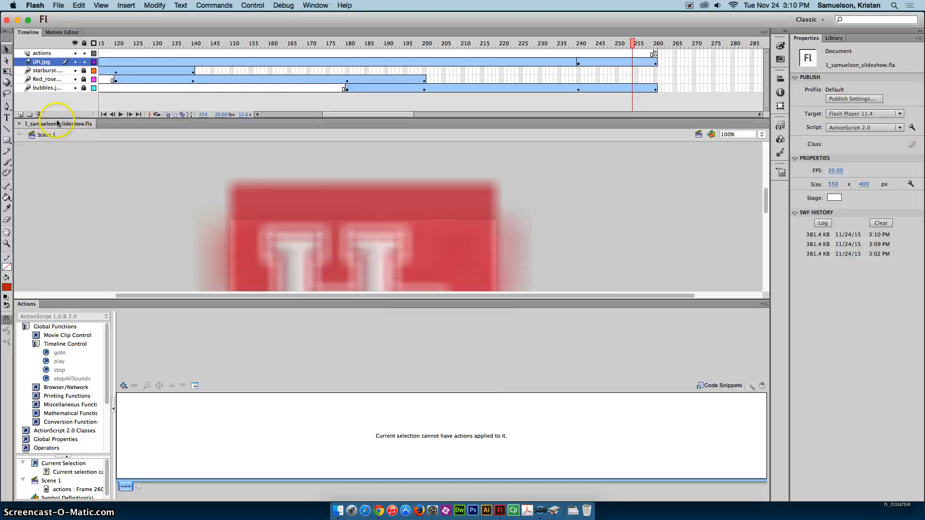